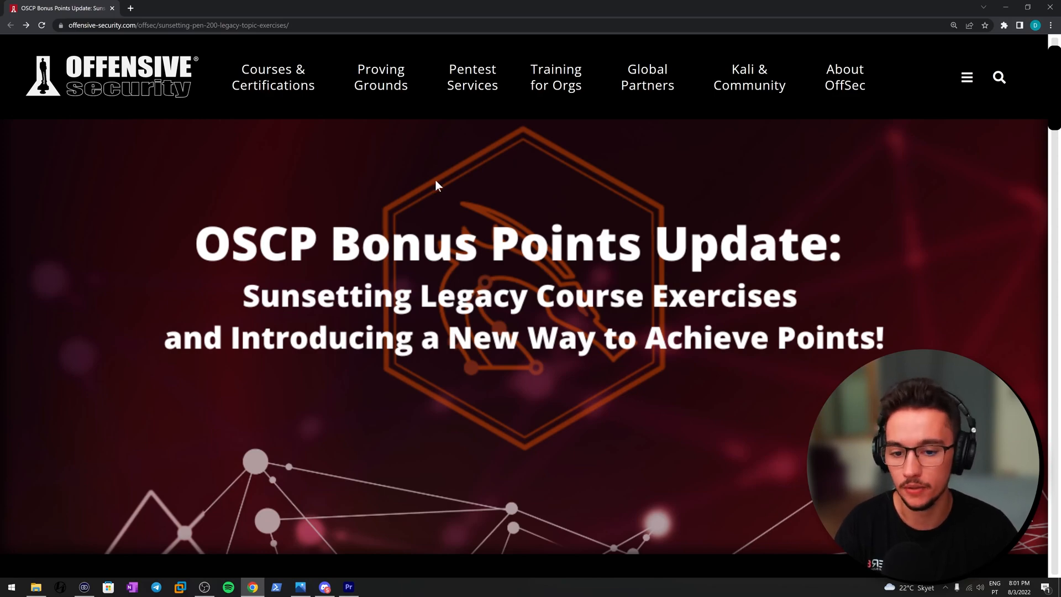
scroll(437, 198, down, 3)
scroll(437, 198, down, 4)
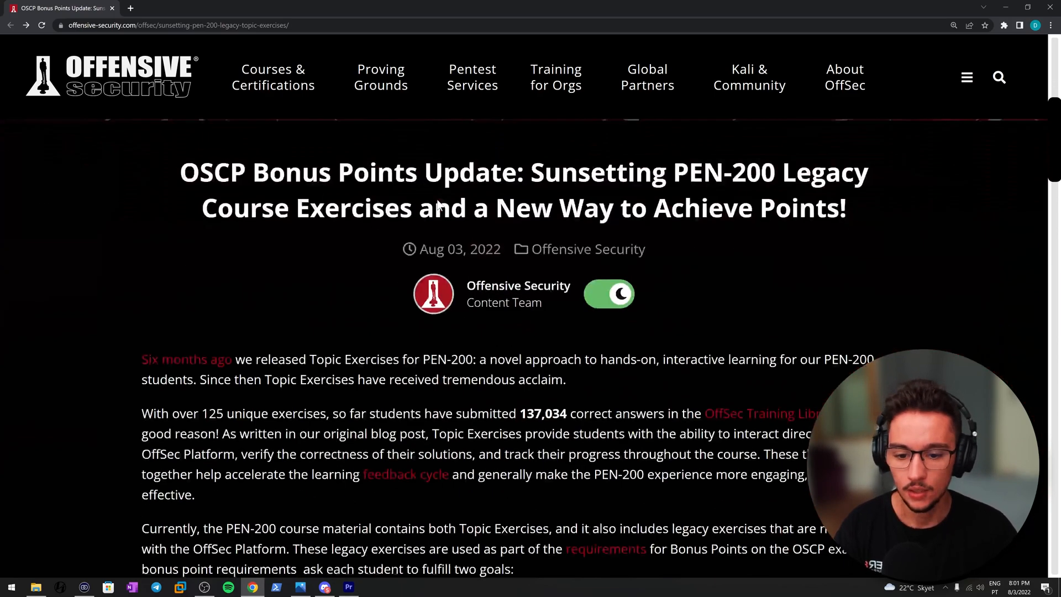
scroll(437, 198, down, 1)
scroll(437, 198, up, 1)
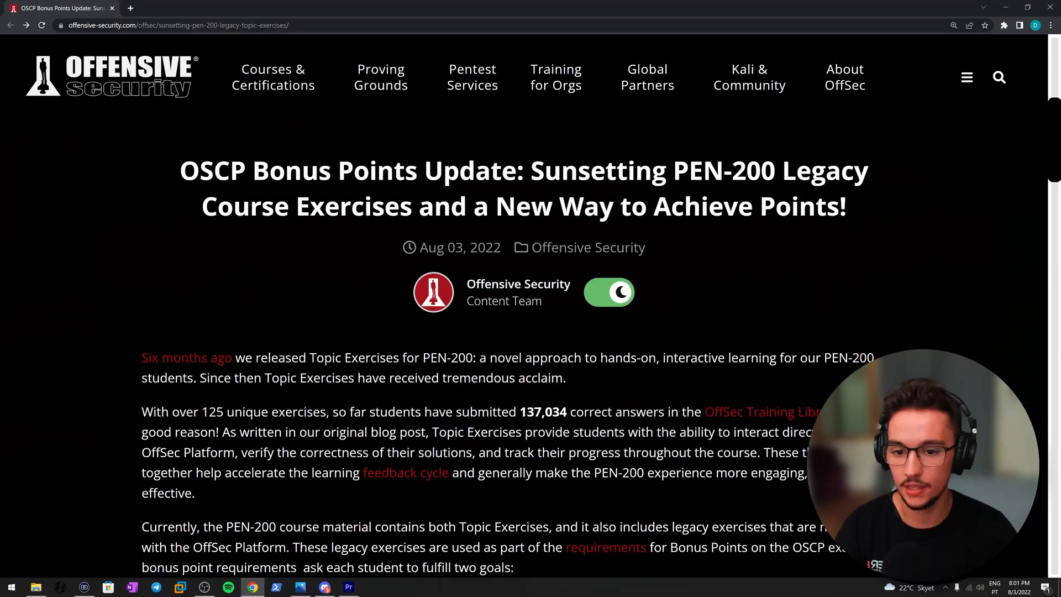
Step: Highlight the publish date Aug 03, 2022 under the article title, then clear it
drag(419, 248, 501, 247)
click(502, 247)
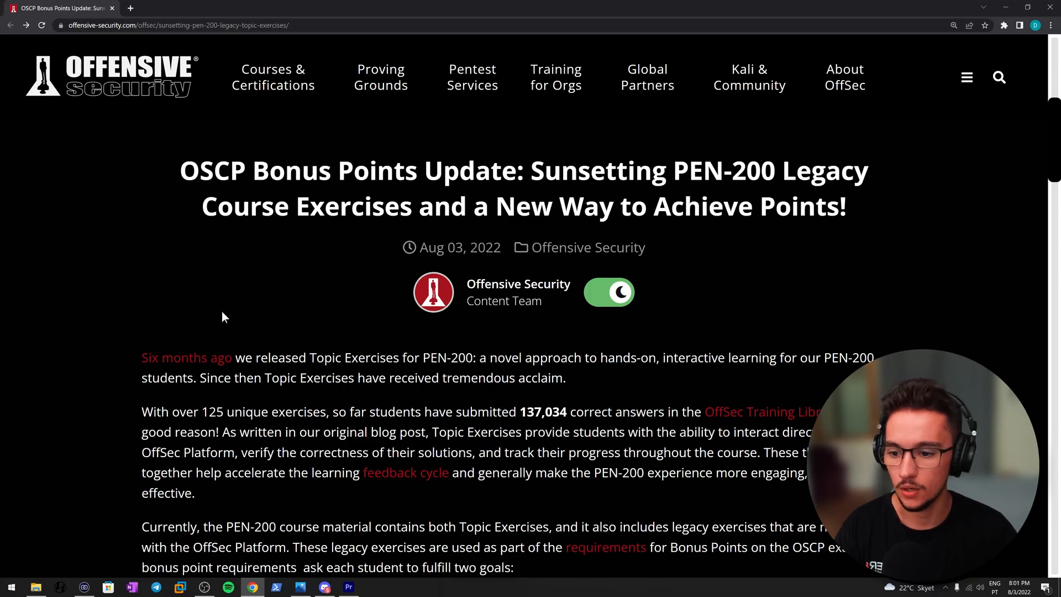
scroll(221, 311, down, 1)
scroll(326, 270, down, 1)
scroll(328, 270, down, 2)
scroll(327, 269, down, 1)
scroll(327, 268, up, 2)
scroll(329, 270, up, 2)
scroll(328, 269, up, 2)
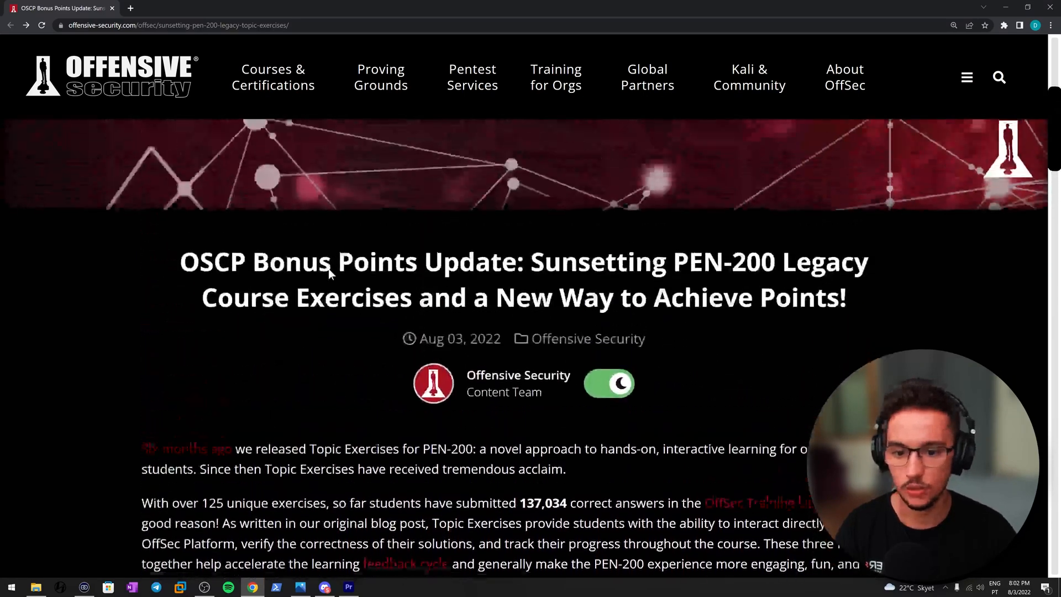
scroll(329, 270, down, 1)
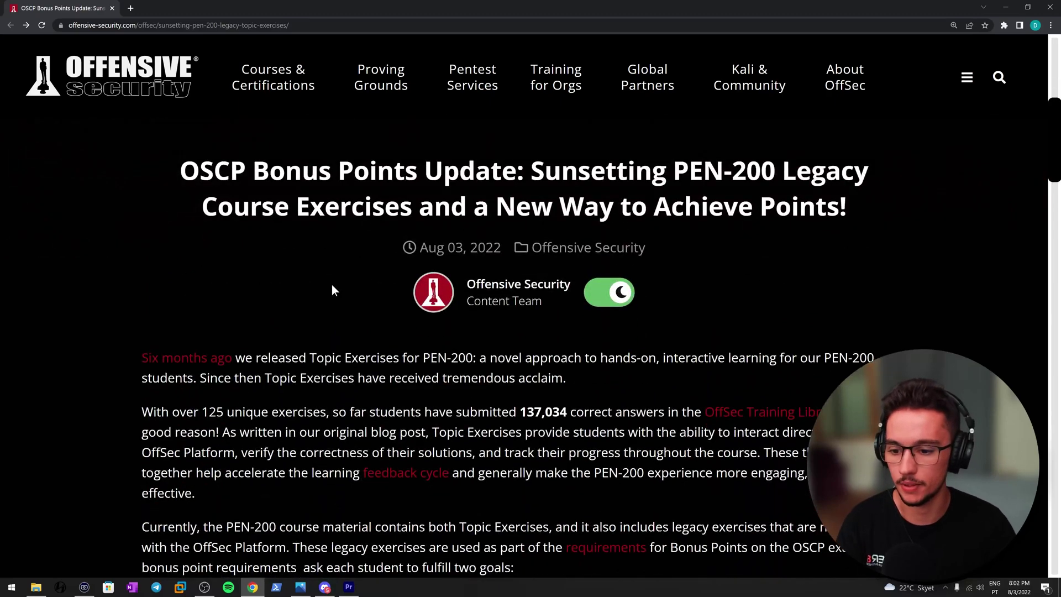
scroll(311, 296, down, 1)
scroll(309, 289, up, 1)
mouse_move(180, 164)
mouse_down()
mouse_move(603, 351)
mouse_move(464, 381)
mouse_up()
scroll(626, 293, down, 2)
Step: Highlight both current bonus point requirements together in the requirements list
click(374, 366)
scroll(282, 349, down, 2)
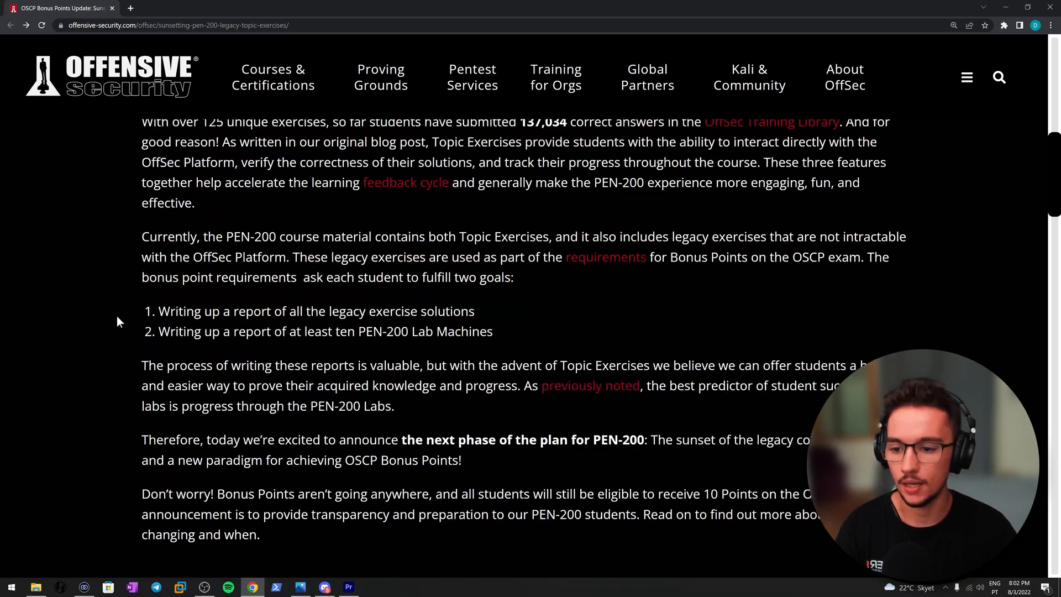
drag(158, 307, 501, 331)
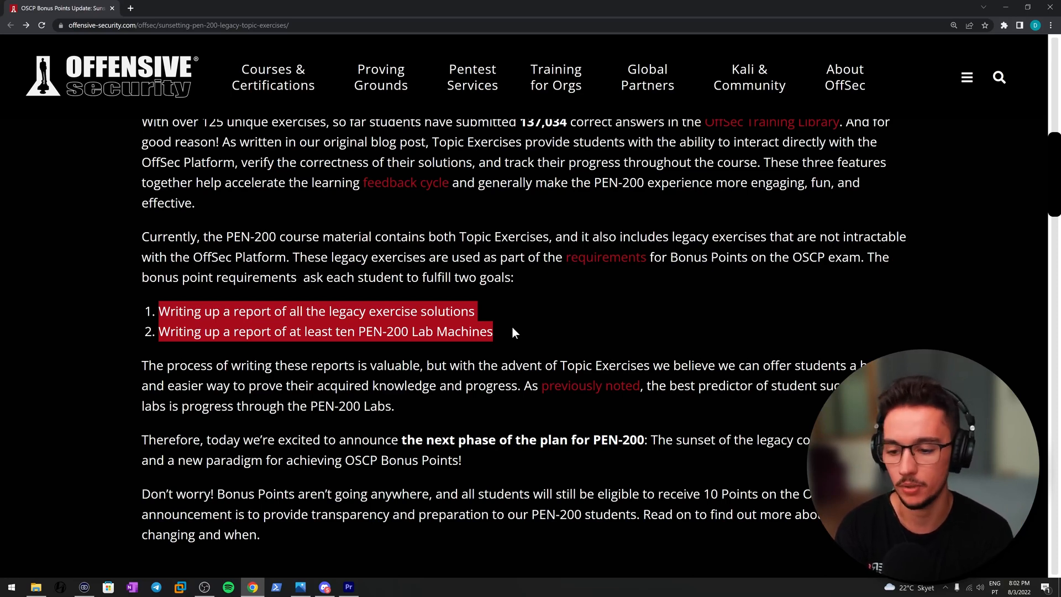
click(486, 320)
Step: Highlight the legacy exercise solutions requirement, then 'at least ten PEN-200 Lab Machines', in turn
drag(159, 331, 294, 331)
drag(475, 310, 155, 311)
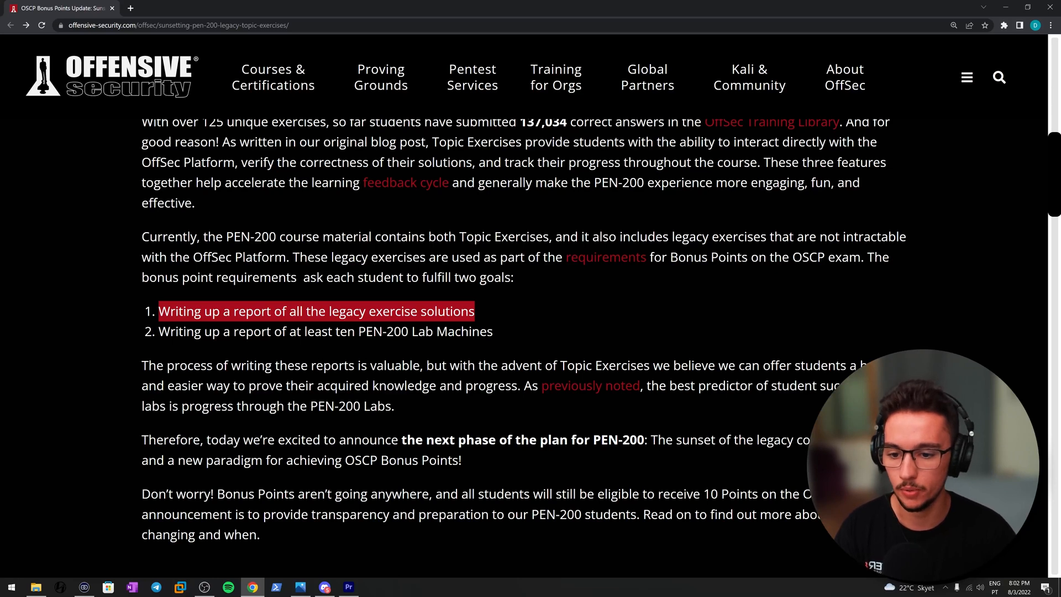
click(531, 315)
drag(289, 331, 509, 332)
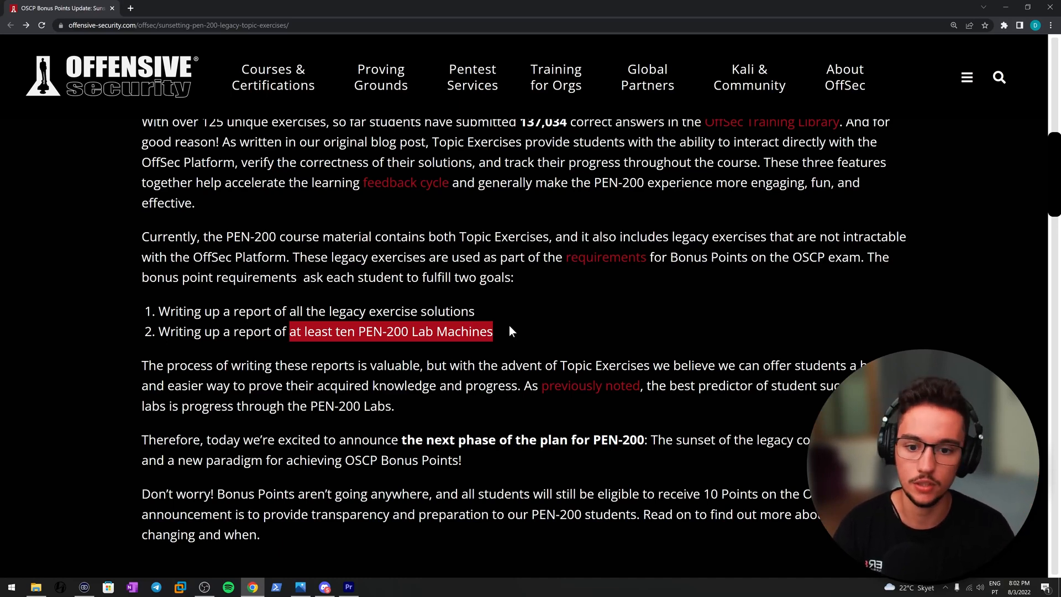
click(495, 334)
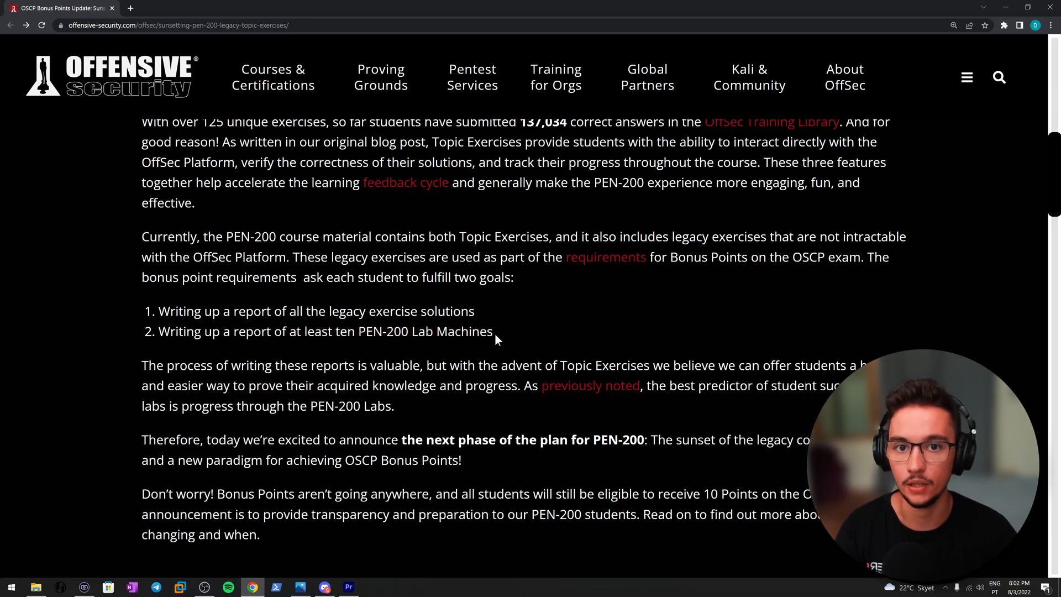
scroll(495, 333, down, 3)
scroll(495, 334, down, 2)
scroll(495, 333, down, 2)
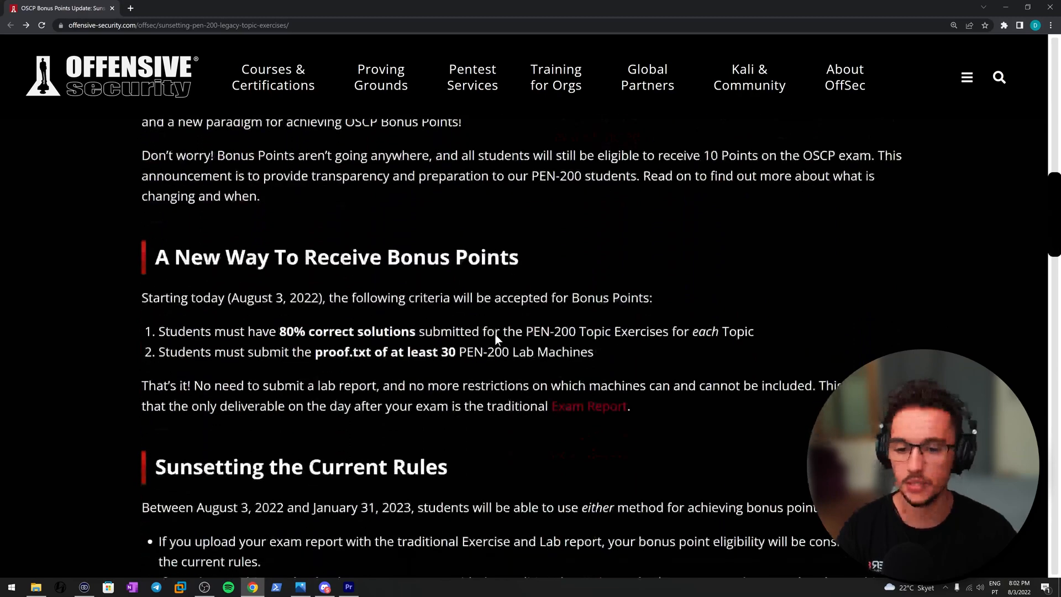
scroll(494, 334, down, 1)
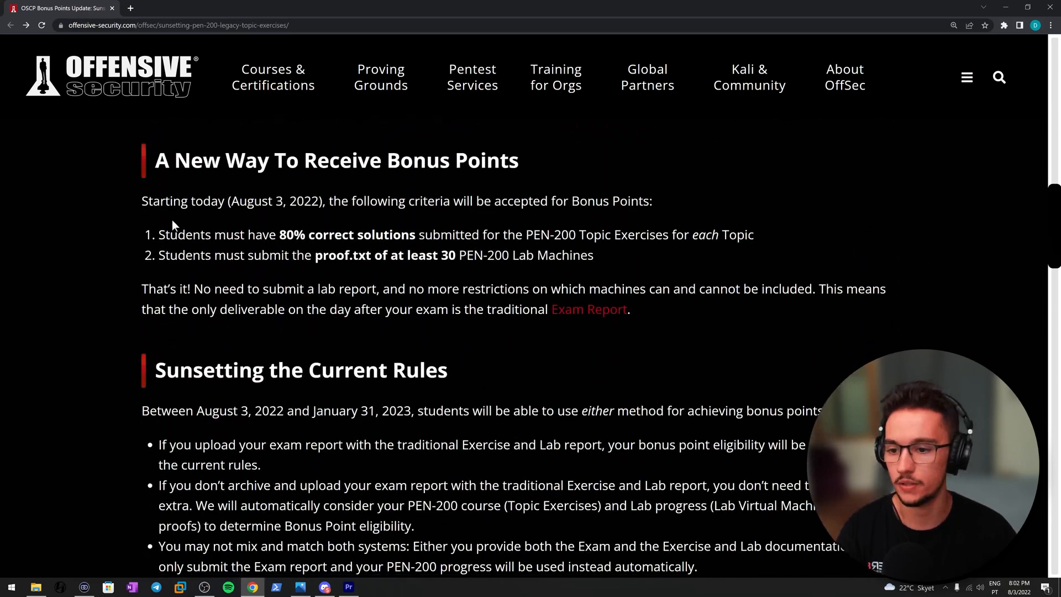
scroll(204, 225, up, 1)
scroll(219, 223, down, 1)
scroll(220, 223, up, 1)
scroll(218, 224, up, 2)
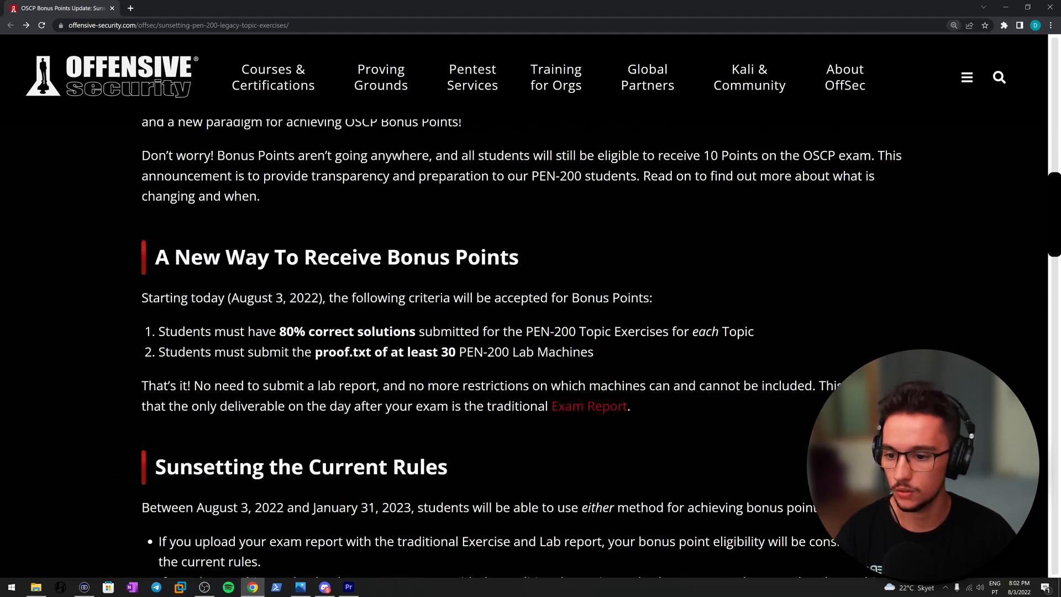
Step: Highlight the sentence introducing the new criteria, then both new criteria together, clearing each
drag(142, 298, 654, 297)
click(669, 294)
mouse_move(594, 351)
mouse_down()
mouse_move(152, 333)
mouse_move(597, 319)
mouse_up()
click(151, 334)
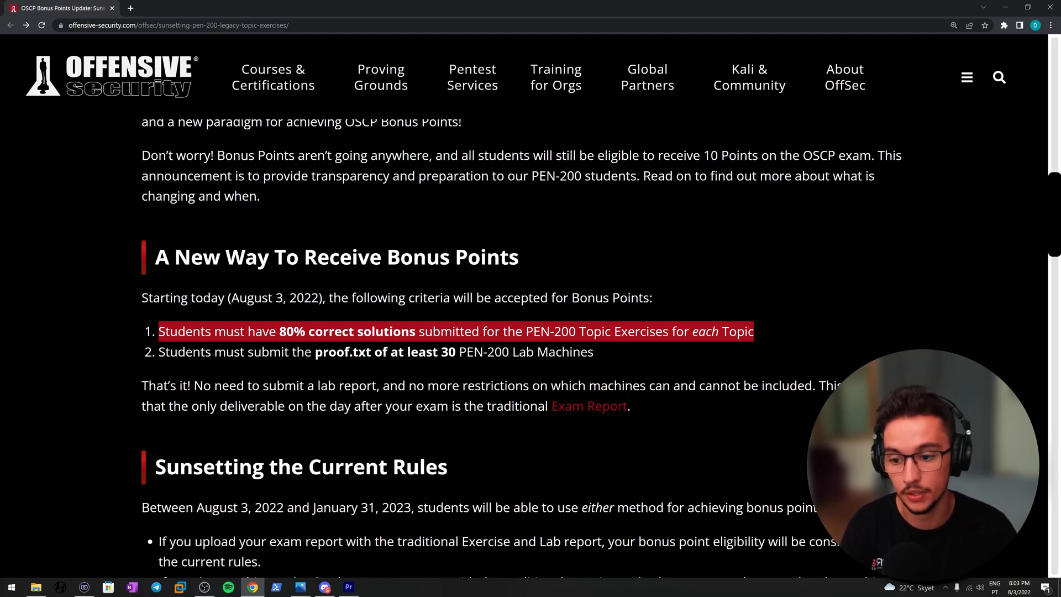
Step: Highlight the proof.txt of at least 30 machines criterion, then both new criteria together
click(159, 354)
drag(159, 354, 647, 358)
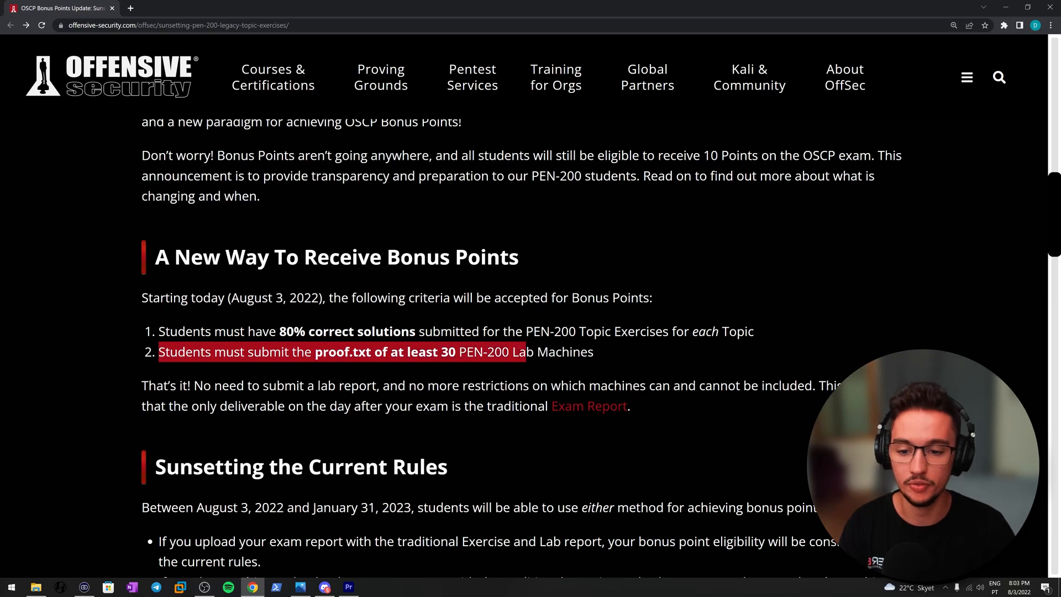
click(647, 358)
drag(594, 354, 143, 329)
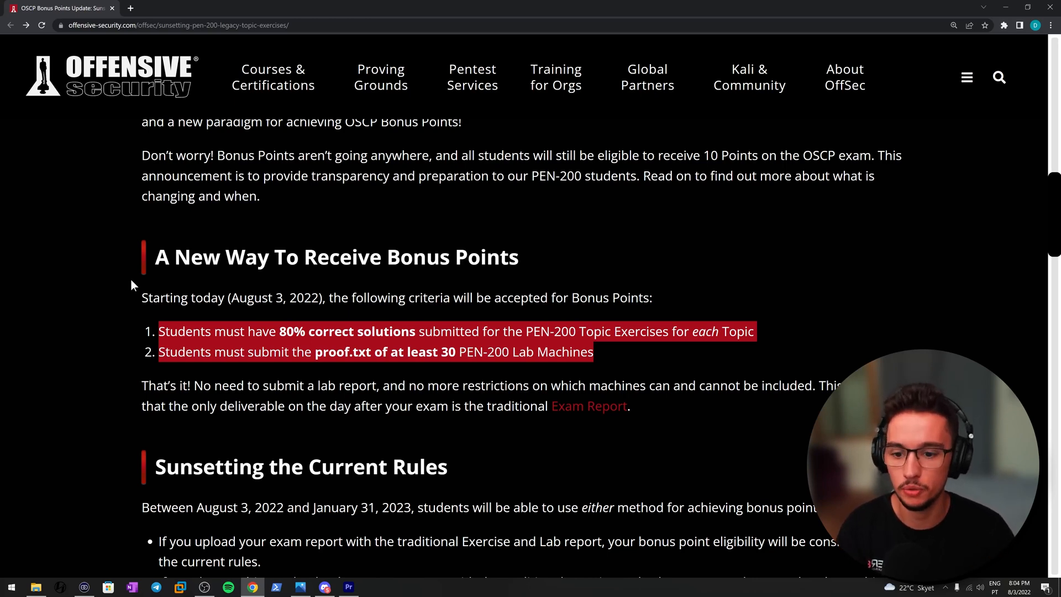
scroll(133, 325, down, 1)
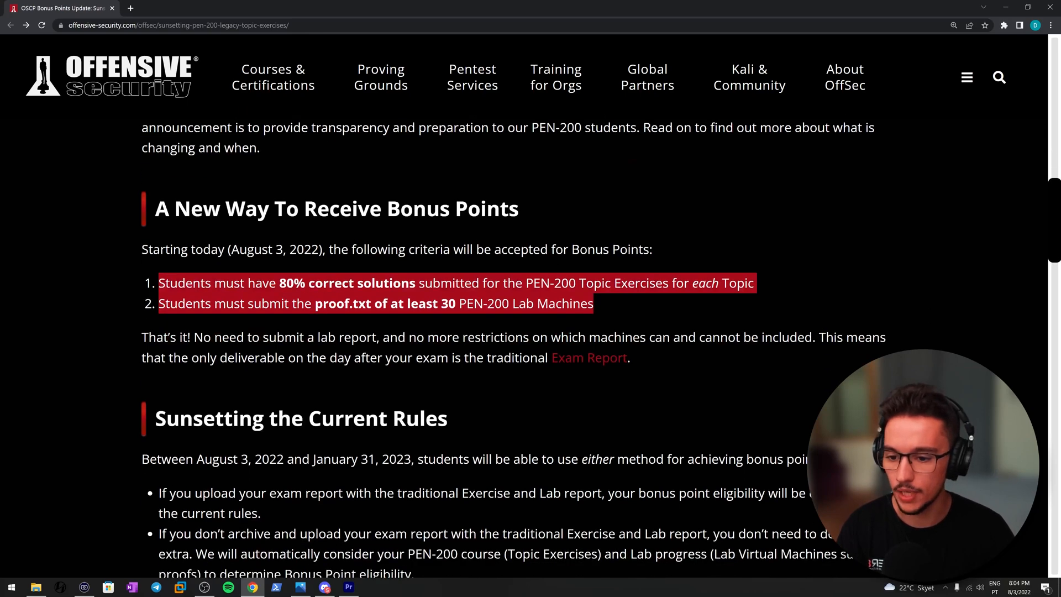
Step: Highlight that no lab report or machine restrictions are needed, then clear it
double_click(184, 337)
drag(184, 337, 816, 337)
click(378, 337)
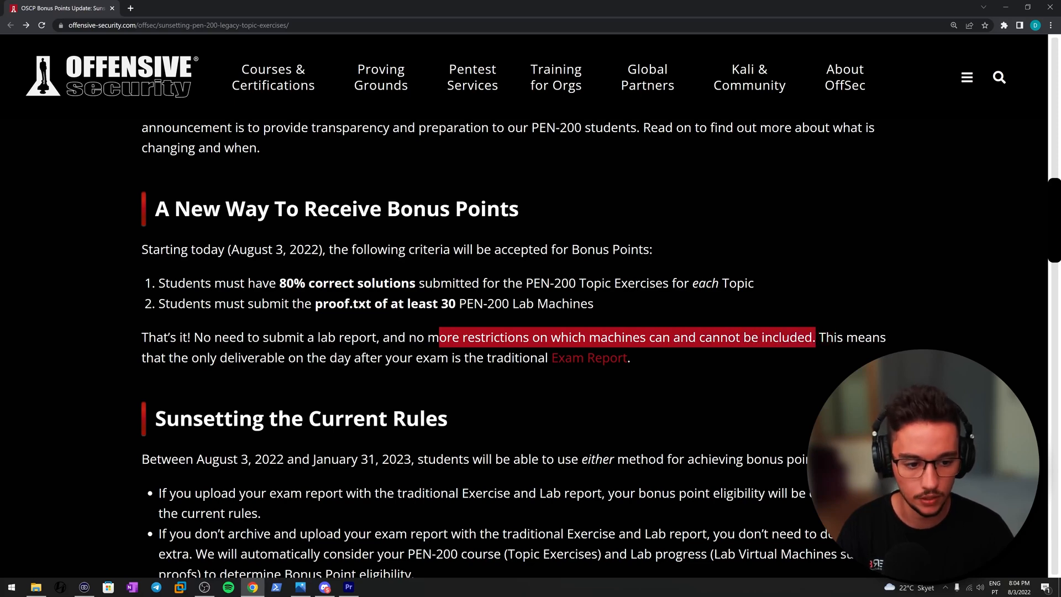
click(415, 337)
Step: Highlight that only the exam report is due, then the 80% correct solutions requirement
mouse_move(820, 337)
mouse_down()
mouse_move(236, 357)
mouse_move(632, 358)
mouse_up()
click(642, 356)
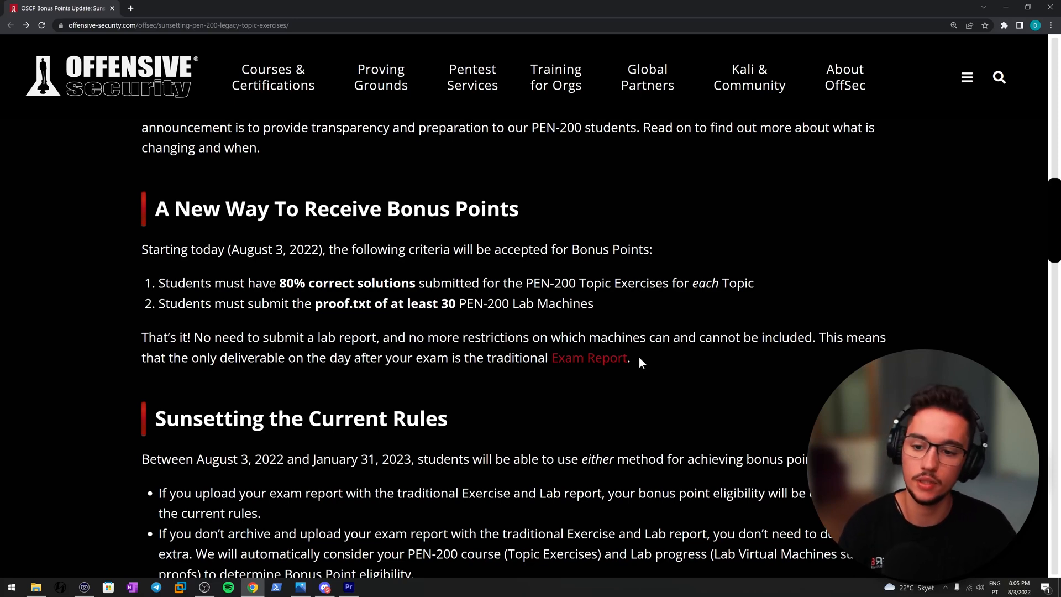
drag(280, 283, 779, 281)
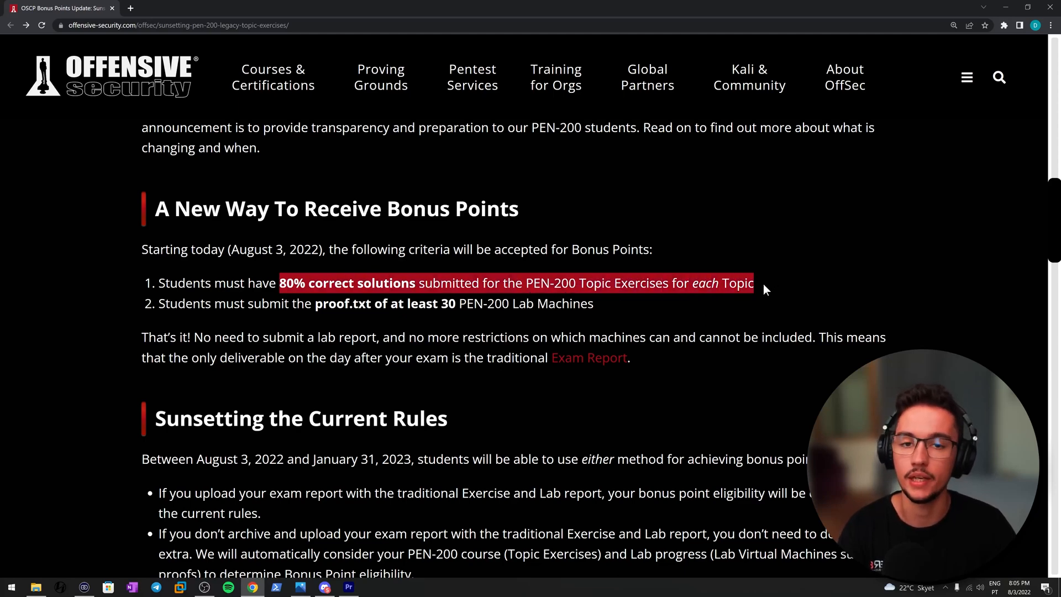
scroll(763, 285, down, 3)
scroll(764, 285, down, 3)
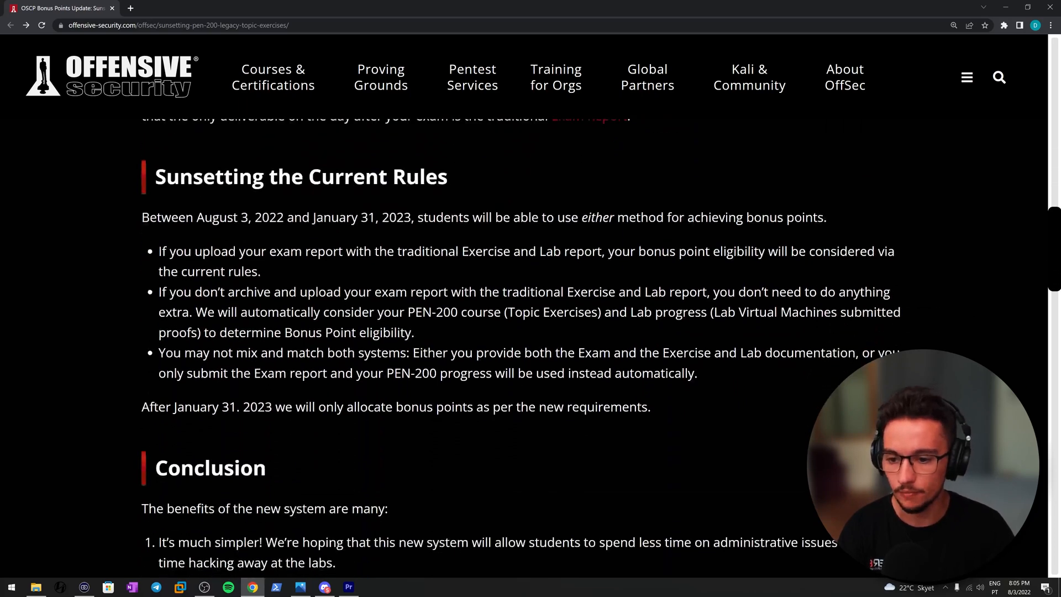
Step: Highlight the Sunsetting heading, the August 3, 2022 start, 2023 end date, and the either-method sentence
drag(139, 177, 468, 171)
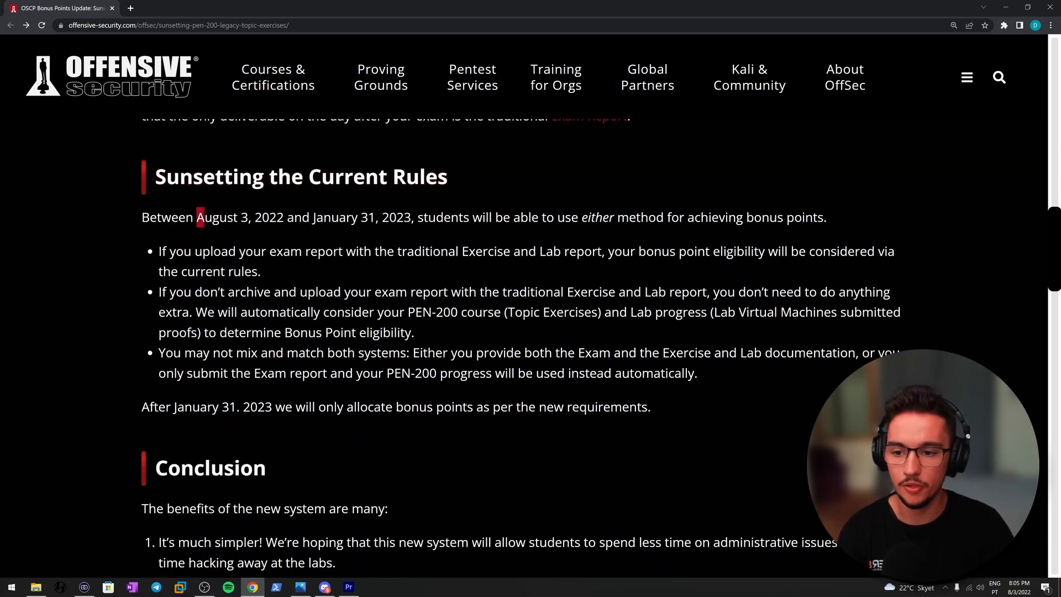
drag(196, 218, 284, 217)
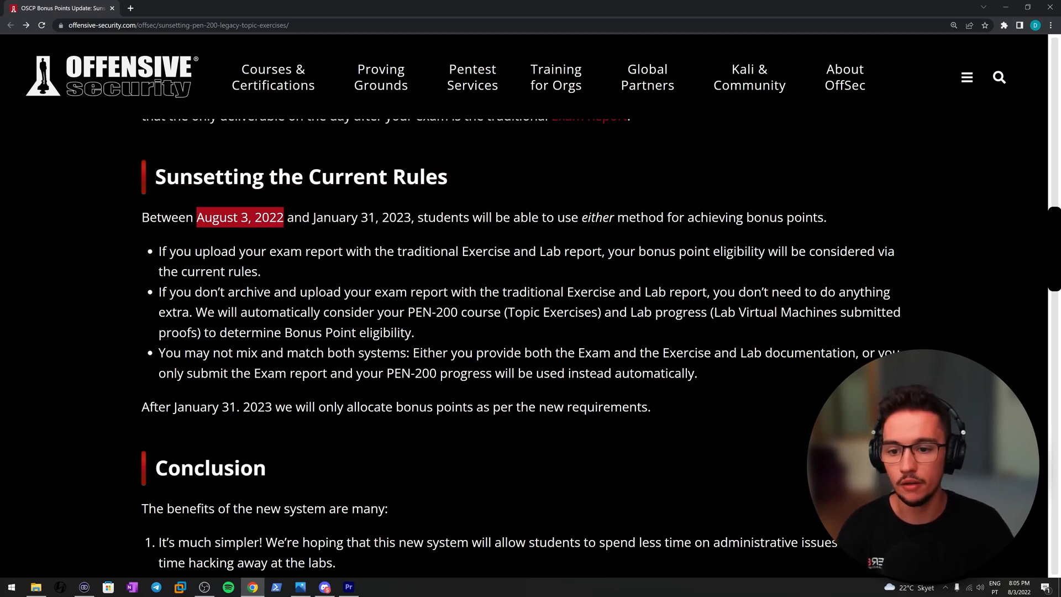
double_click(396, 218)
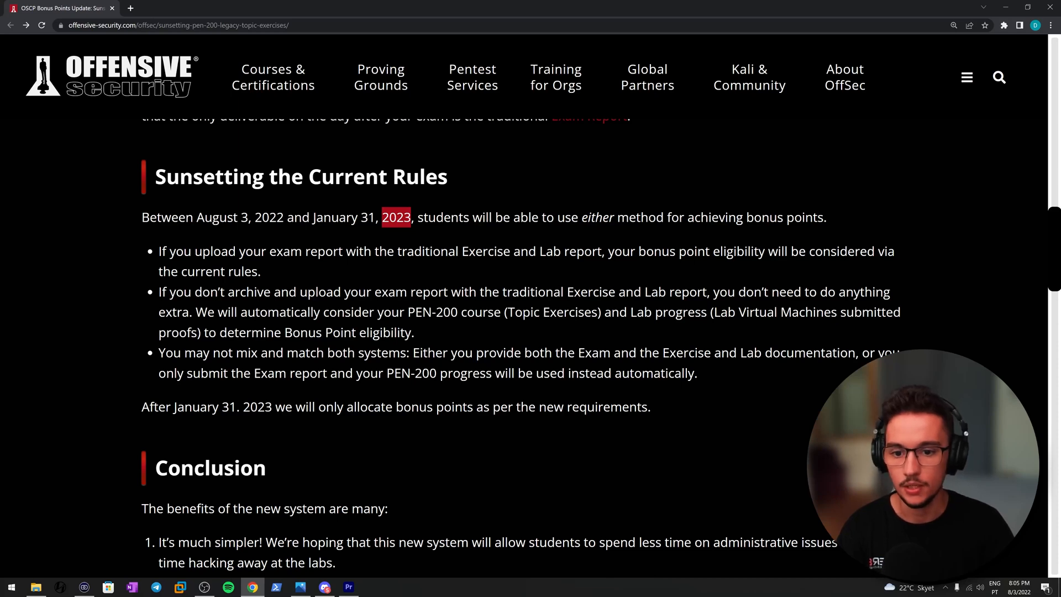
drag(418, 218, 861, 219)
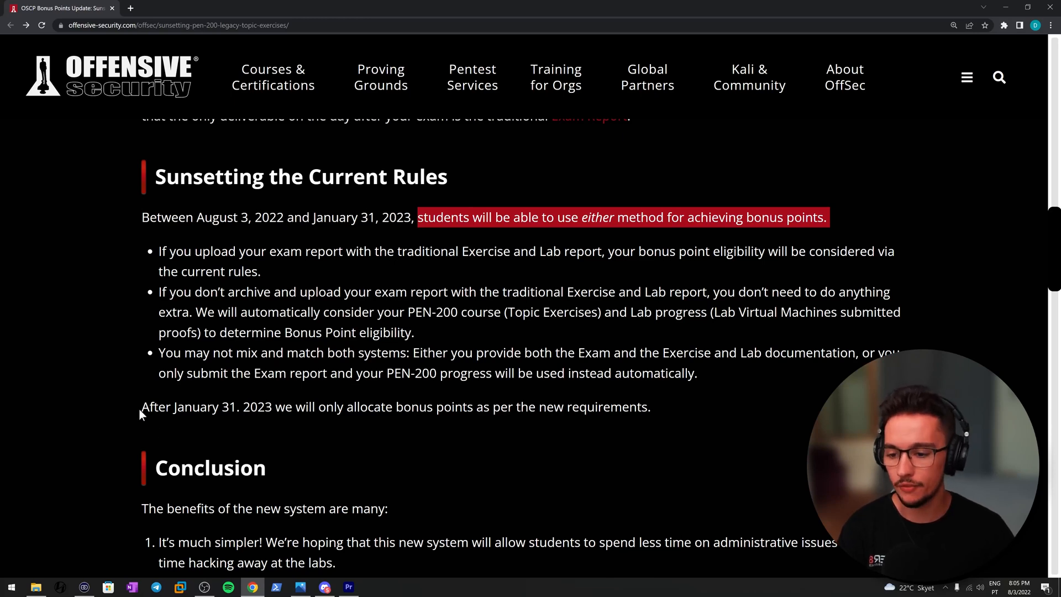
Step: Highlight the After January 31. 2023 cutoff and that only new requirements will count
drag(140, 409, 272, 408)
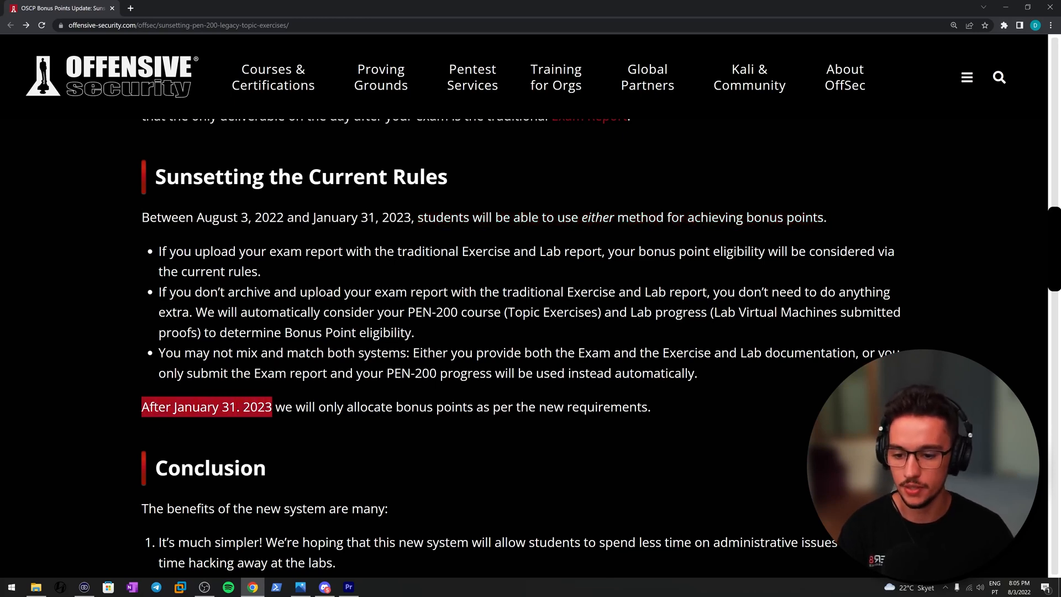
drag(296, 408, 653, 407)
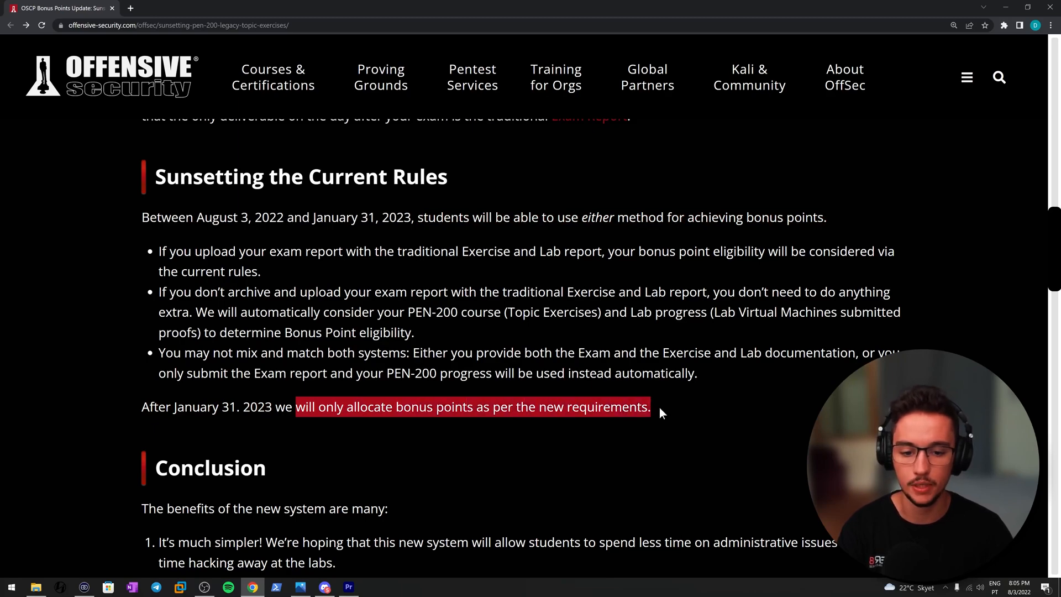
scroll(657, 407, down, 4)
scroll(653, 404, down, 4)
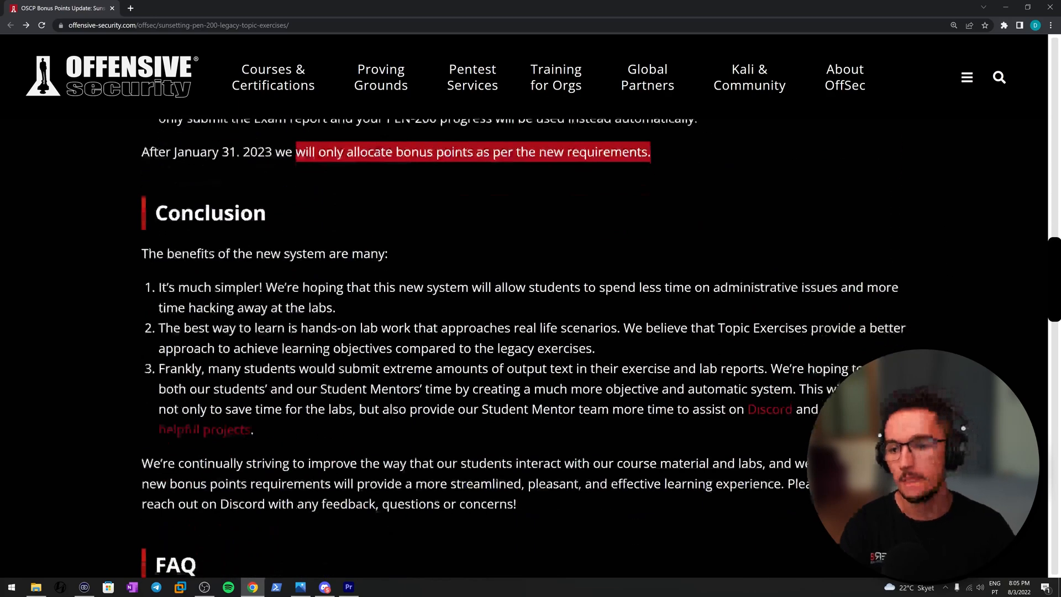
scroll(587, 394, down, 1)
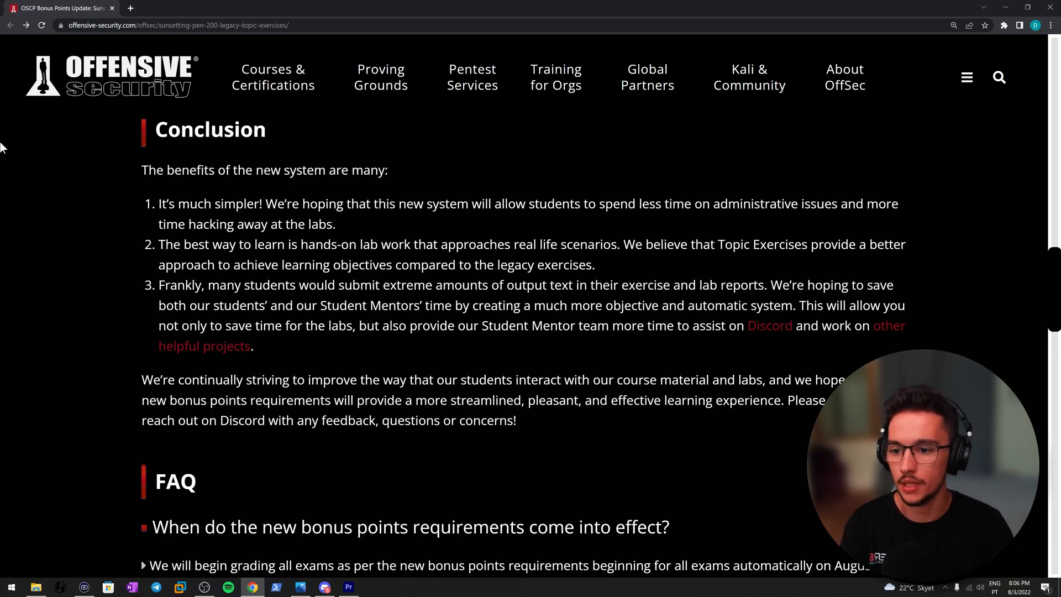
drag(158, 203, 264, 203)
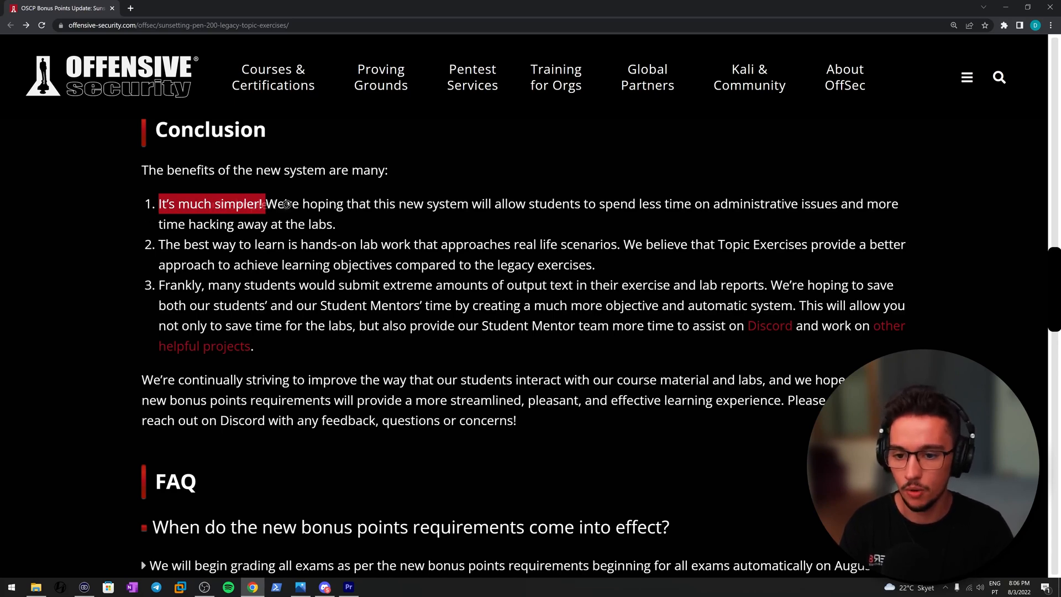
drag(482, 204, 908, 205)
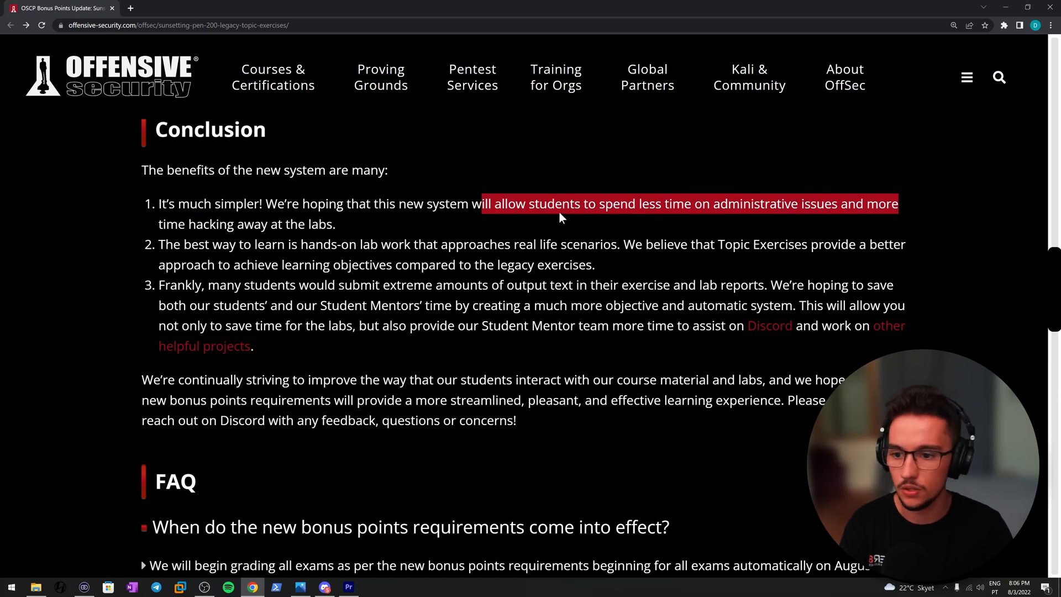
drag(158, 224, 368, 221)
click(364, 222)
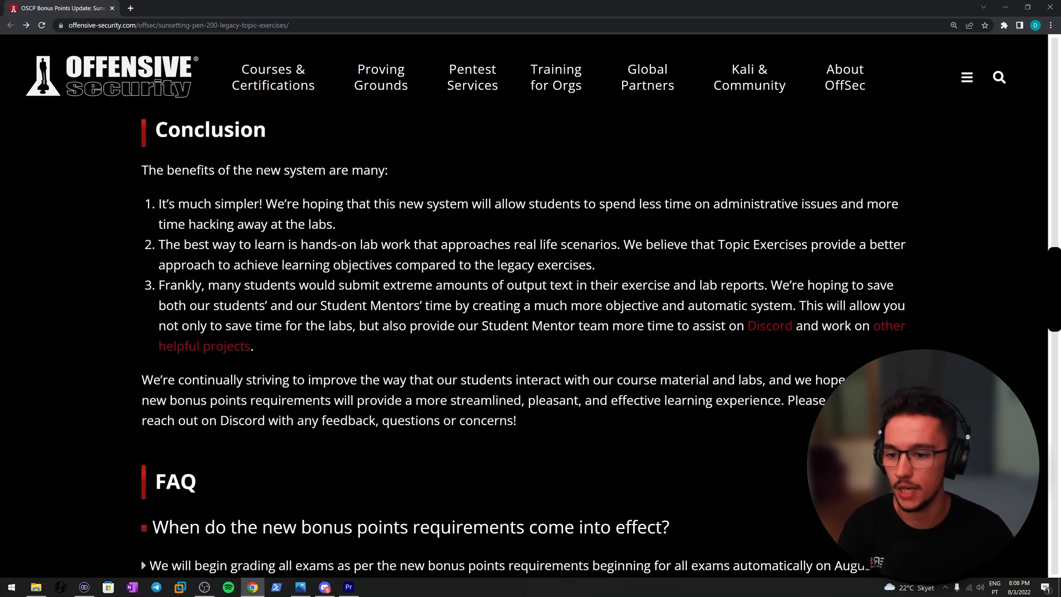
mouse_move(158, 249)
mouse_down()
mouse_move(753, 244)
mouse_move(330, 265)
mouse_up()
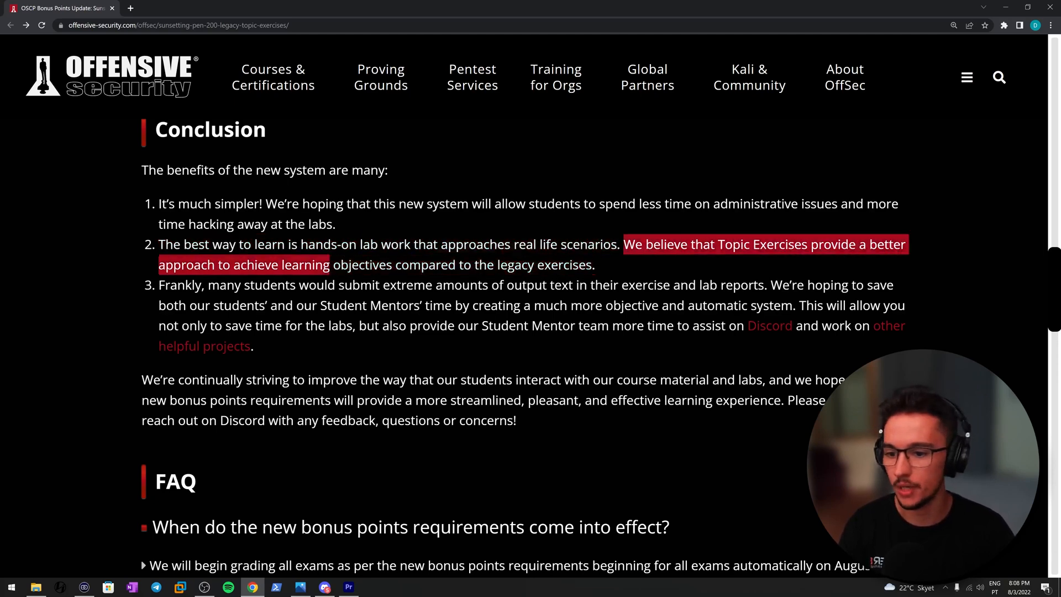
drag(330, 264, 611, 266)
click(611, 266)
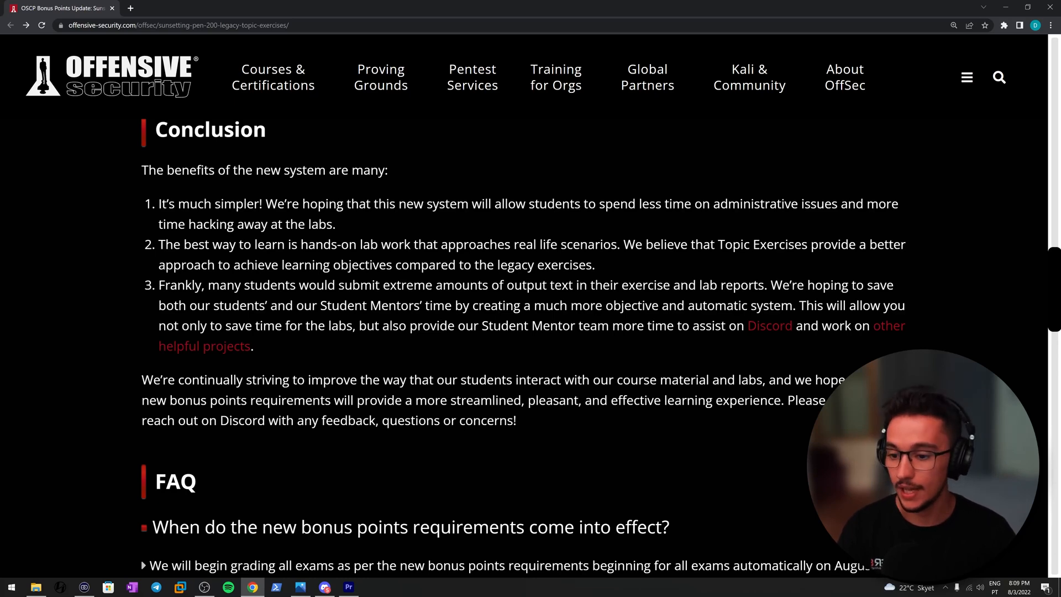
drag(208, 284, 498, 284)
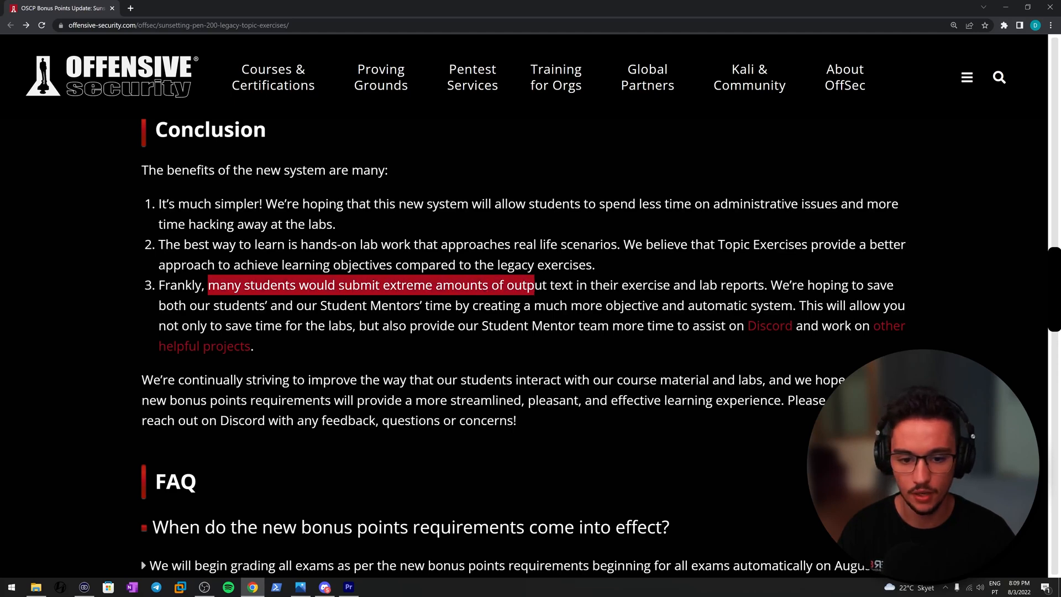
drag(498, 284, 769, 285)
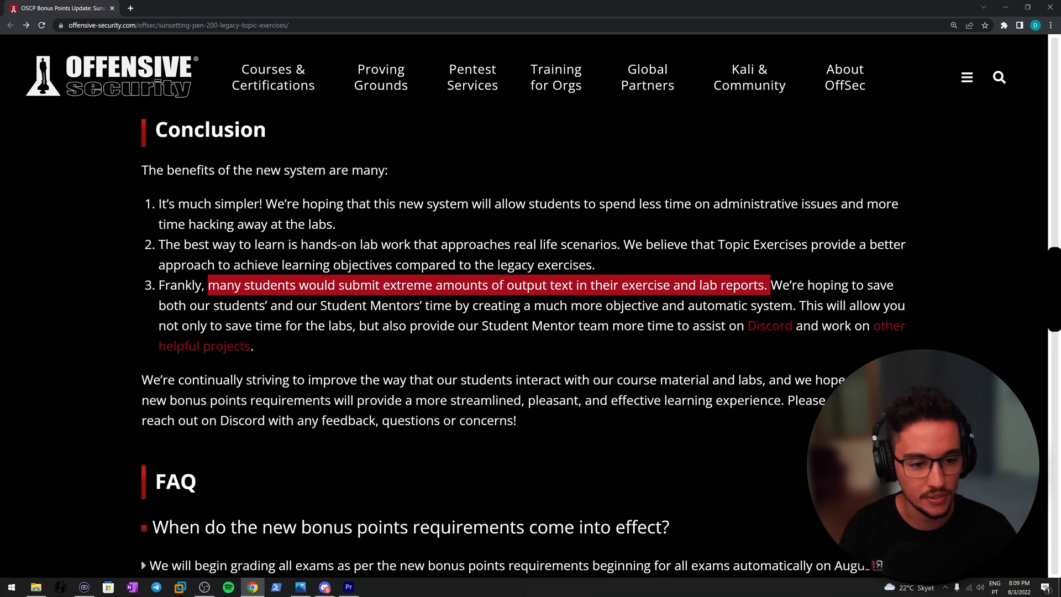
mouse_move(771, 285)
mouse_down()
mouse_move(292, 305)
mouse_move(521, 305)
mouse_up()
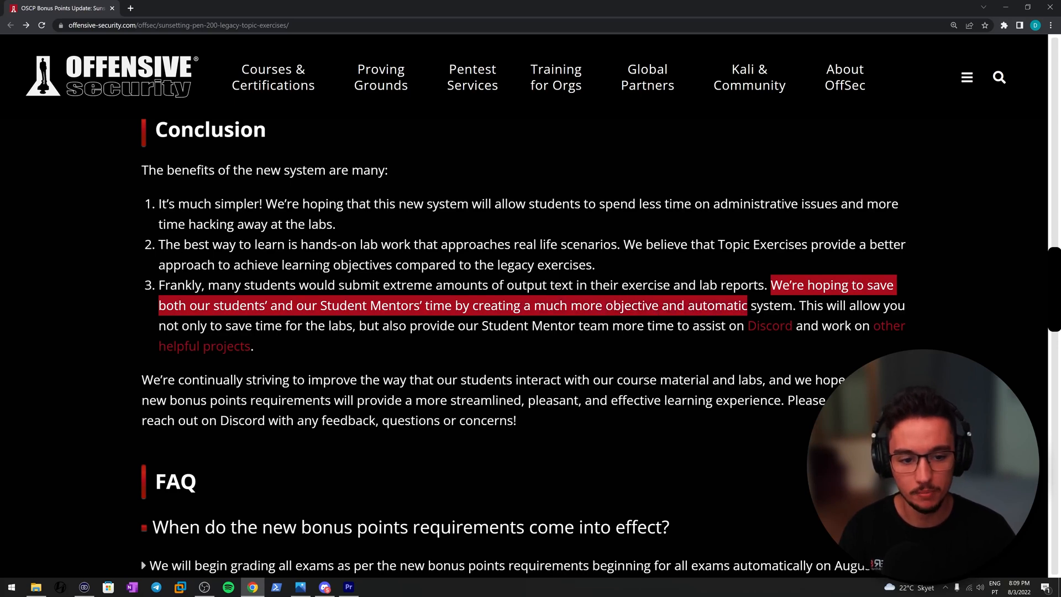
drag(521, 306, 792, 305)
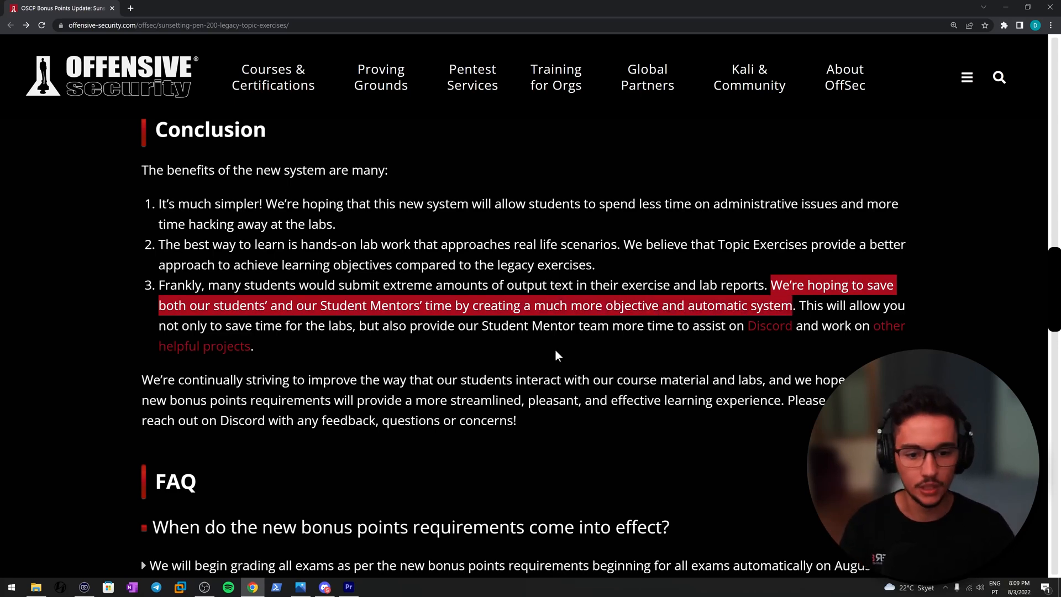
drag(239, 326, 802, 325)
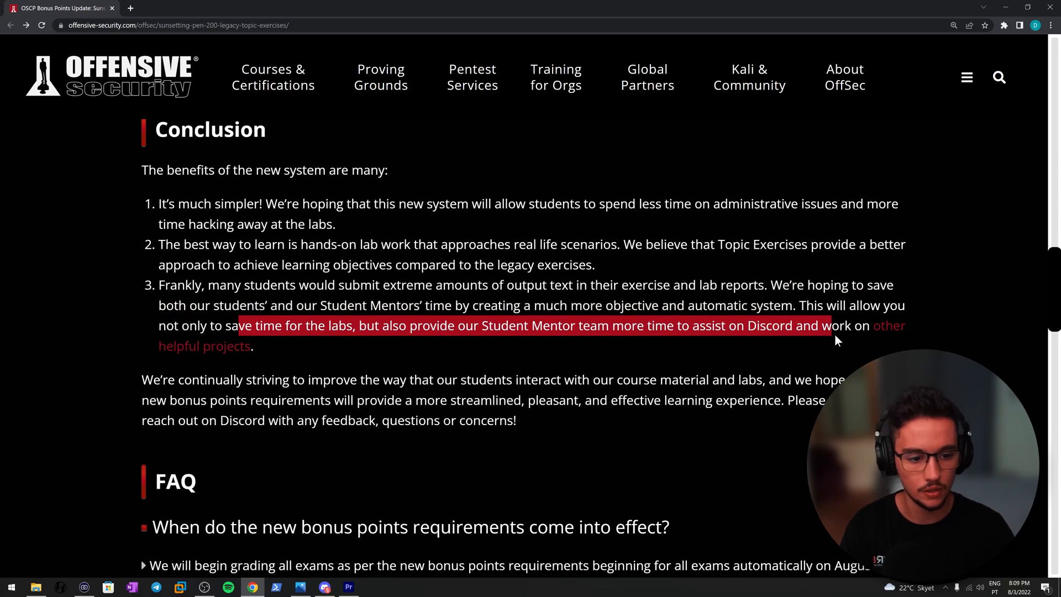
drag(803, 327, 257, 346)
click(393, 356)
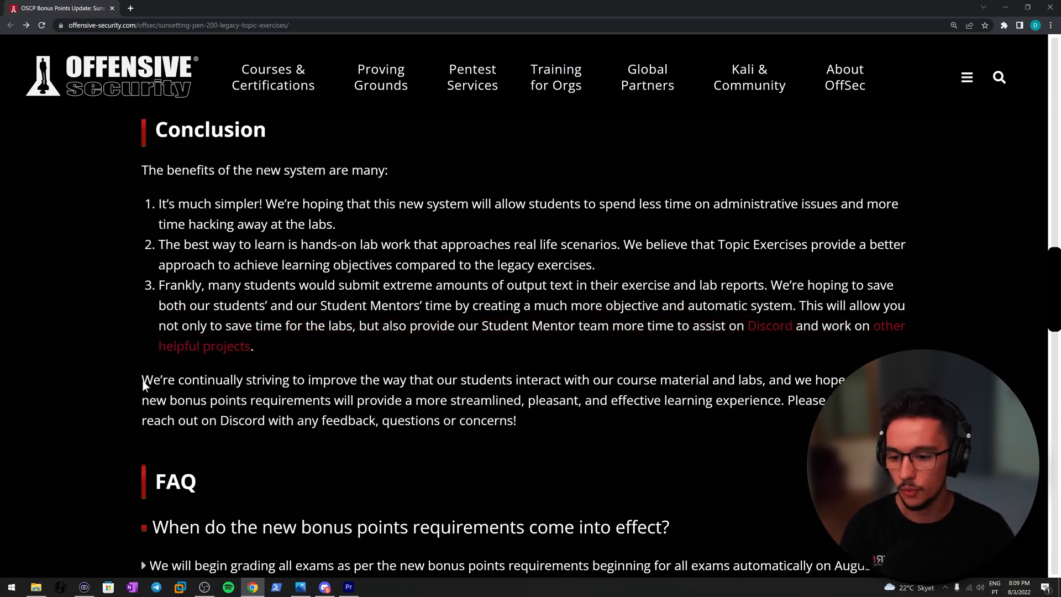
drag(141, 382, 251, 380)
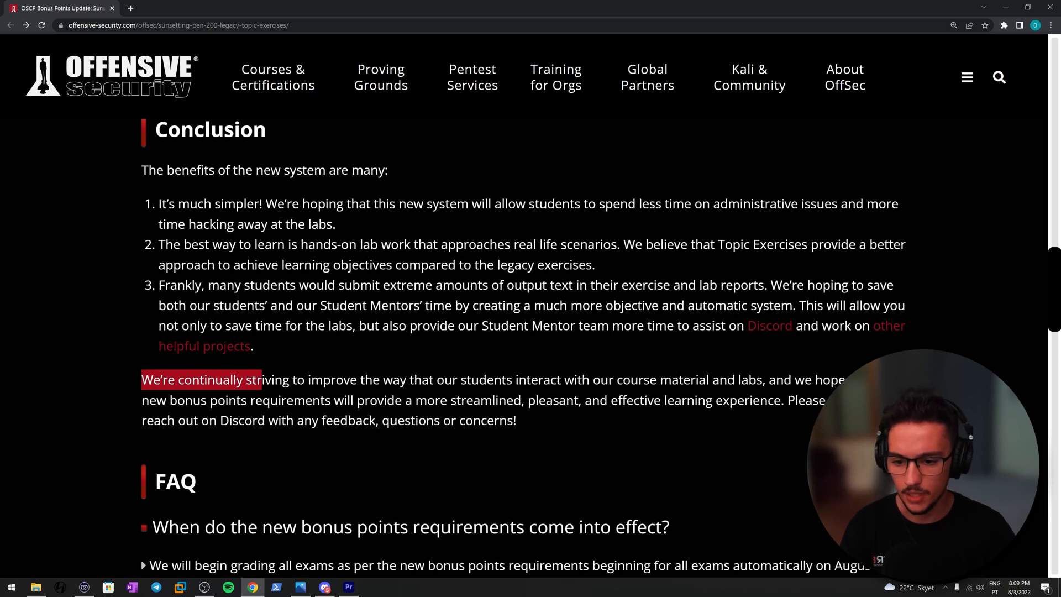
mouse_move(252, 380)
mouse_down()
mouse_move(855, 379)
mouse_move(371, 380)
mouse_move(294, 400)
mouse_move(779, 400)
mouse_move(792, 412)
mouse_up()
click(172, 435)
drag(146, 421, 514, 421)
click(549, 425)
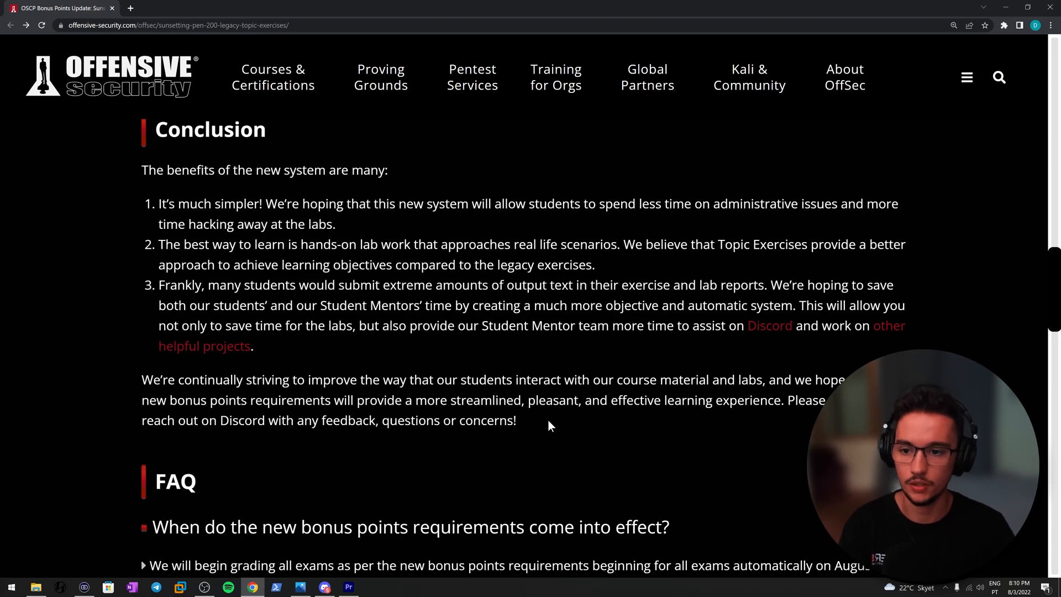
scroll(548, 419, up, 1)
scroll(548, 419, up, 3)
scroll(548, 419, up, 3)
scroll(548, 418, up, 3)
scroll(548, 419, up, 2)
scroll(548, 419, up, 2)
scroll(548, 418, up, 3)
scroll(548, 418, up, 3)
scroll(548, 417, up, 3)
scroll(549, 418, up, 3)
scroll(548, 418, up, 2)
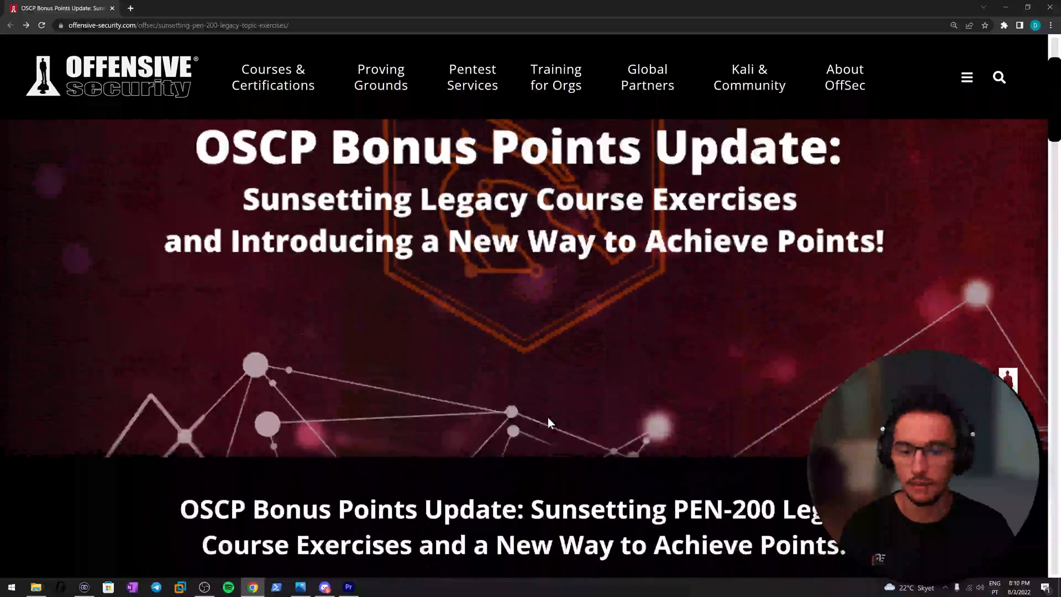
scroll(548, 417, down, 5)
scroll(548, 416, down, 2)
scroll(548, 417, down, 1)
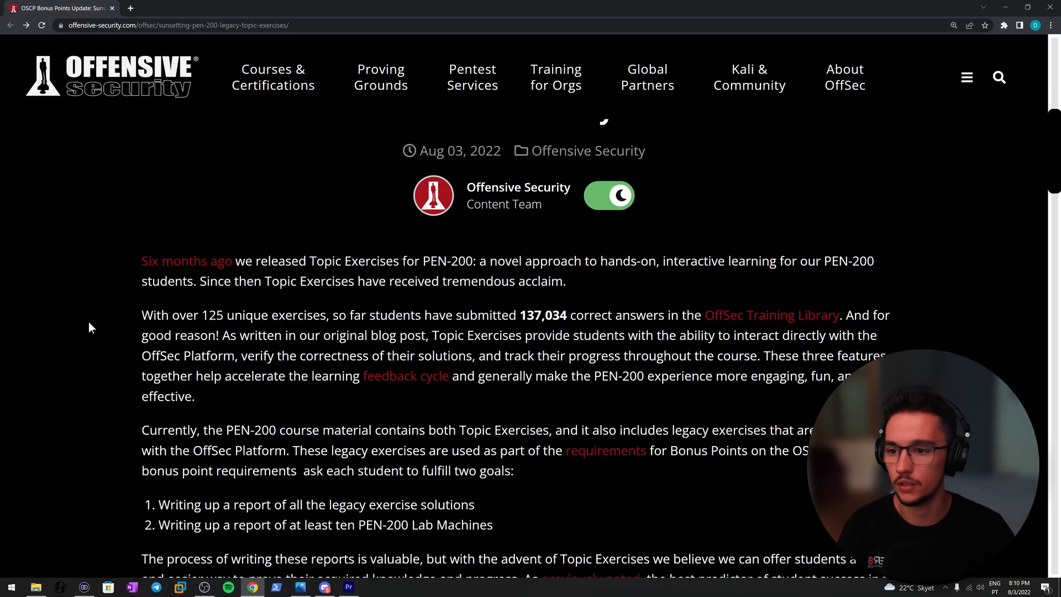
scroll(90, 336, down, 4)
scroll(90, 336, down, 4)
scroll(90, 335, down, 4)
scroll(90, 335, down, 3)
scroll(91, 336, down, 4)
scroll(90, 336, down, 4)
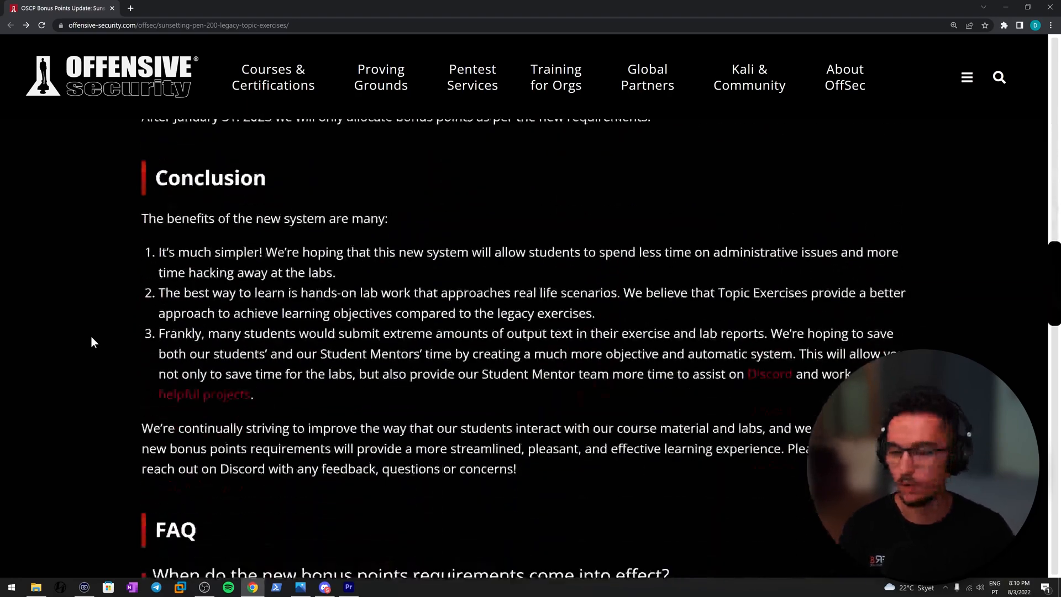
scroll(90, 336, down, 1)
scroll(90, 336, down, 2)
scroll(91, 336, down, 2)
scroll(90, 336, down, 1)
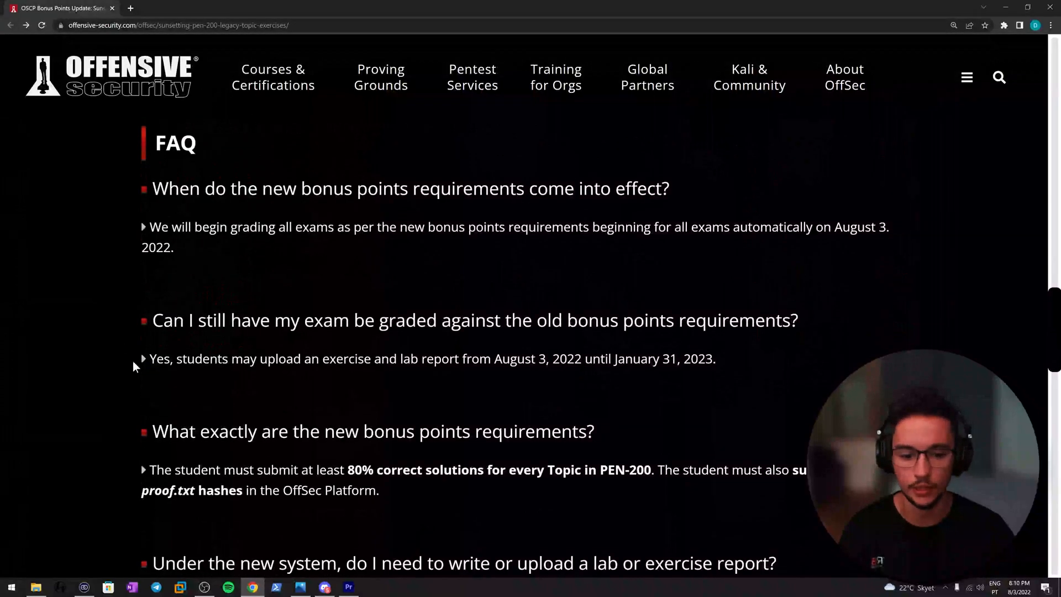
Step: Jump back to the top of the article with the Home key
key(Home)
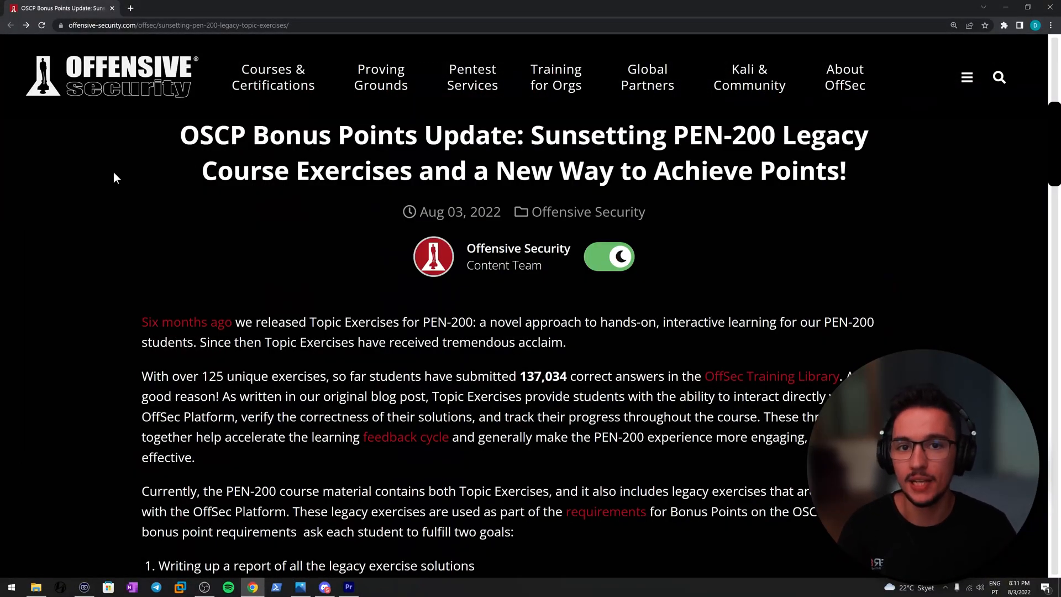